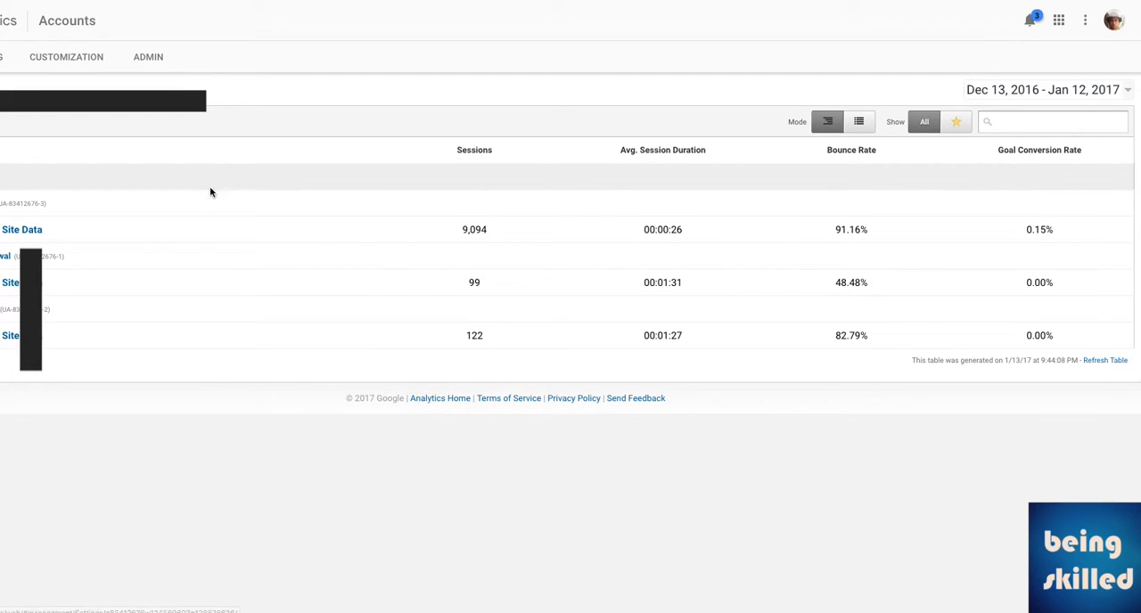
# Open the filter list of the second property's All Web Site Data view in the administration settings.
pyautogui.click(6, 260)
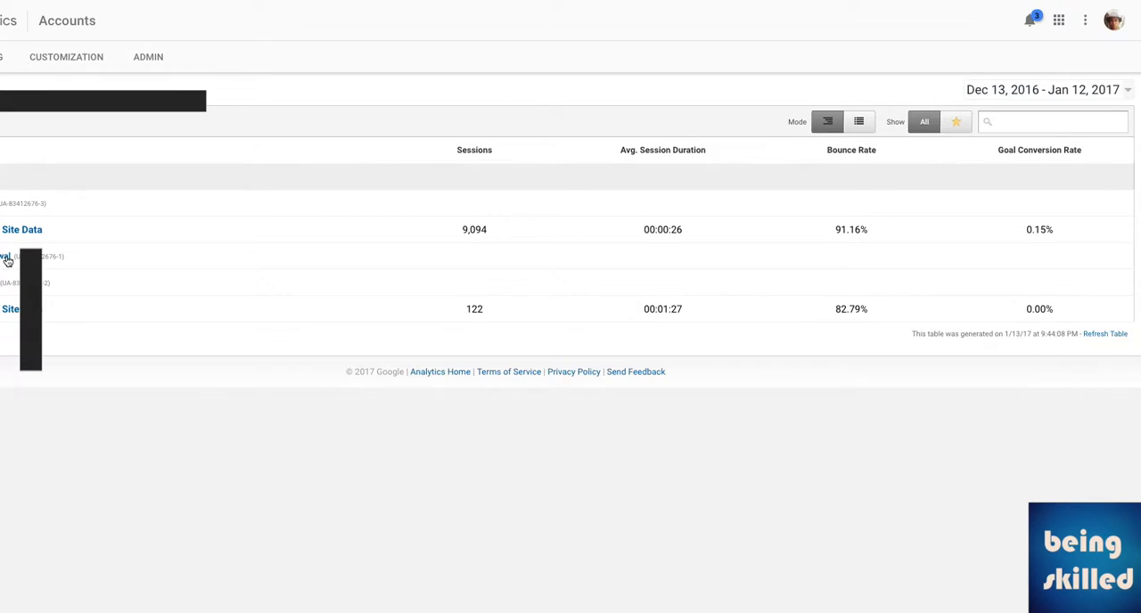
pyautogui.click(7, 259)
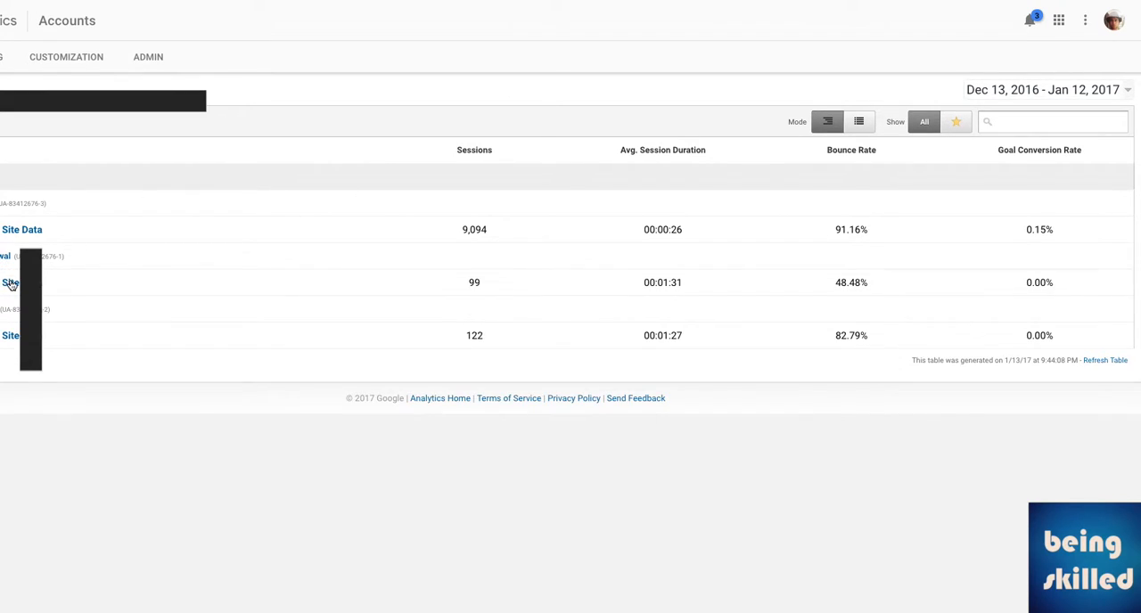
pyautogui.click(13, 285)
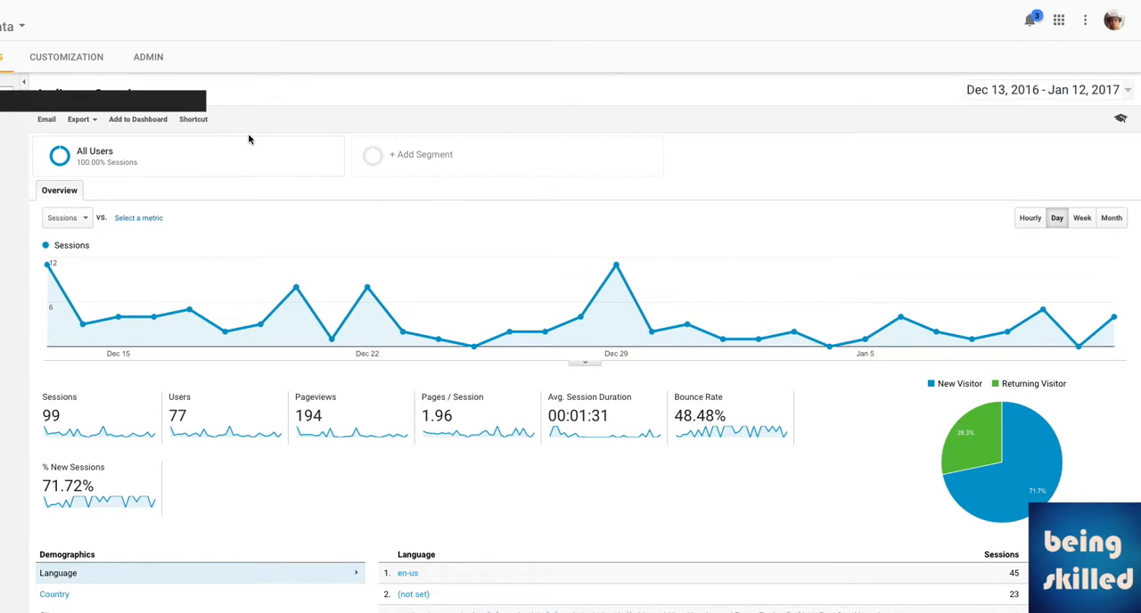
pyautogui.click(149, 58)
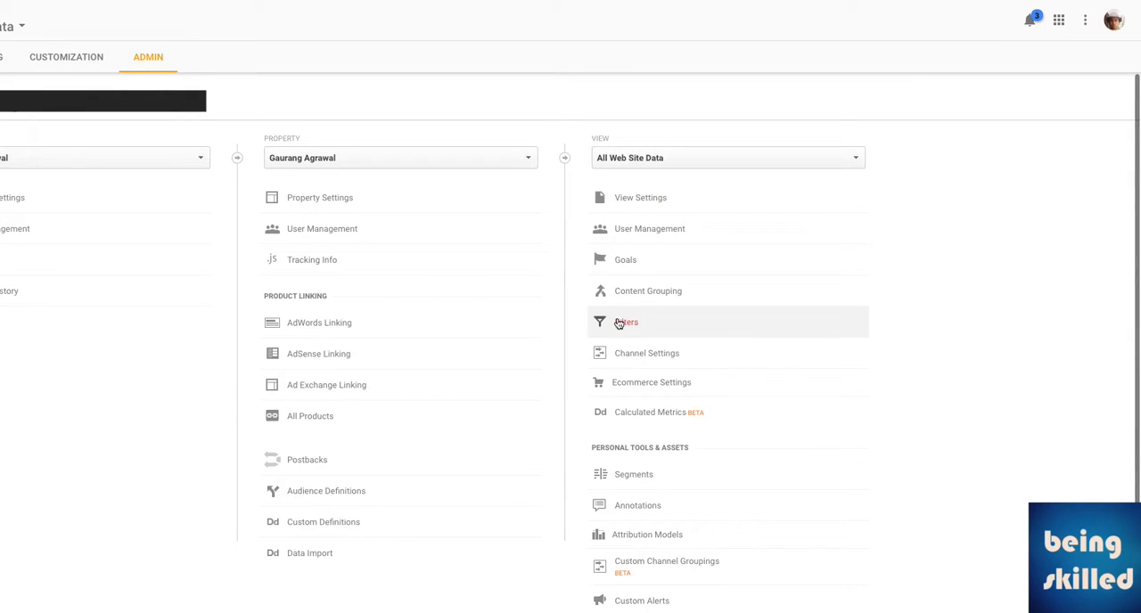
pyautogui.click(670, 329)
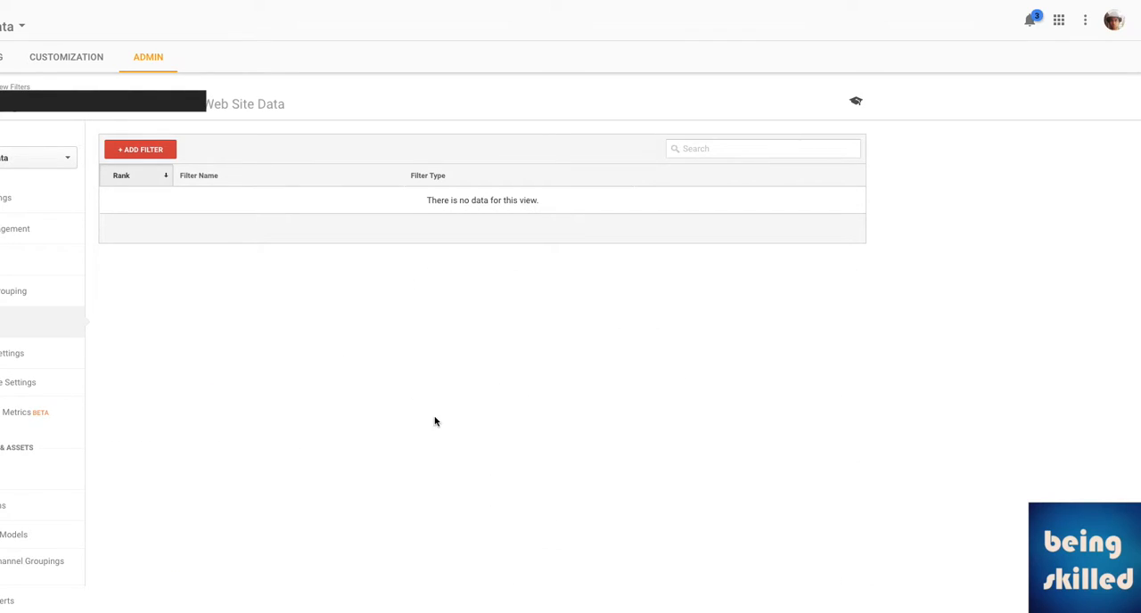
# Start a new filter for the view and name it "Ignore office ip".
pyautogui.click(166, 156)
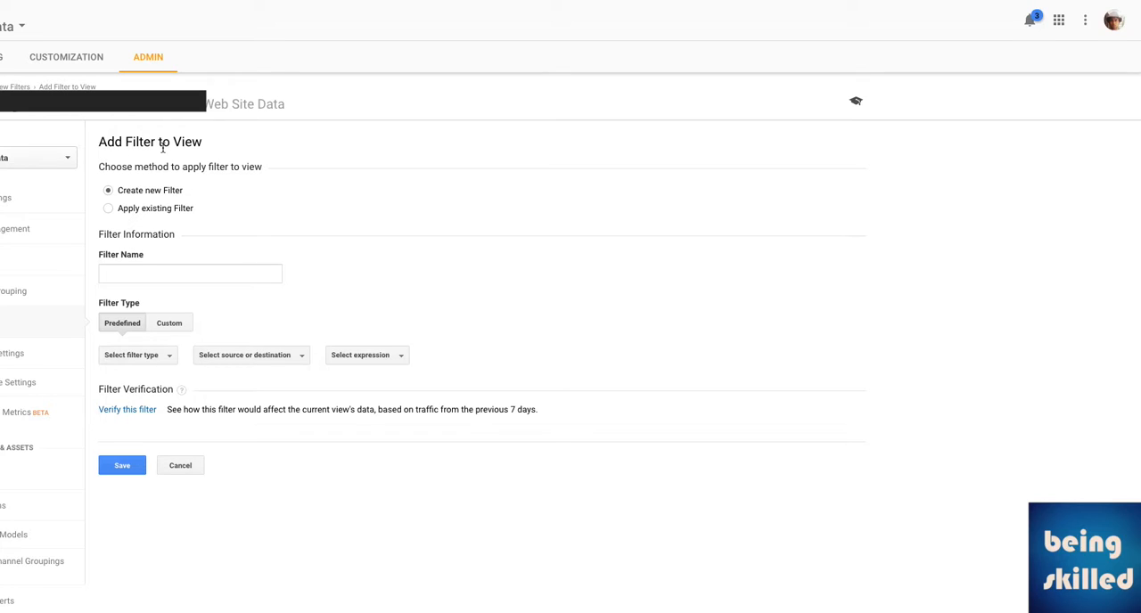
pyautogui.click(169, 274)
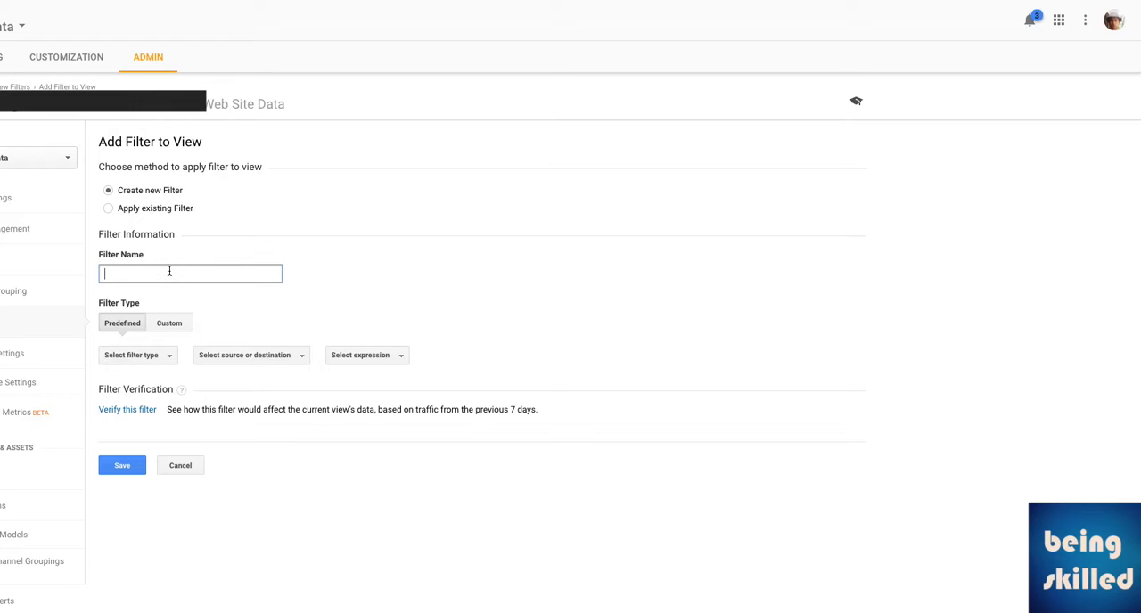
pyautogui.write('Ignore office ip')
# Set the predefined filter to exclude traffic from the IP addresses.
pyautogui.click(139, 357)
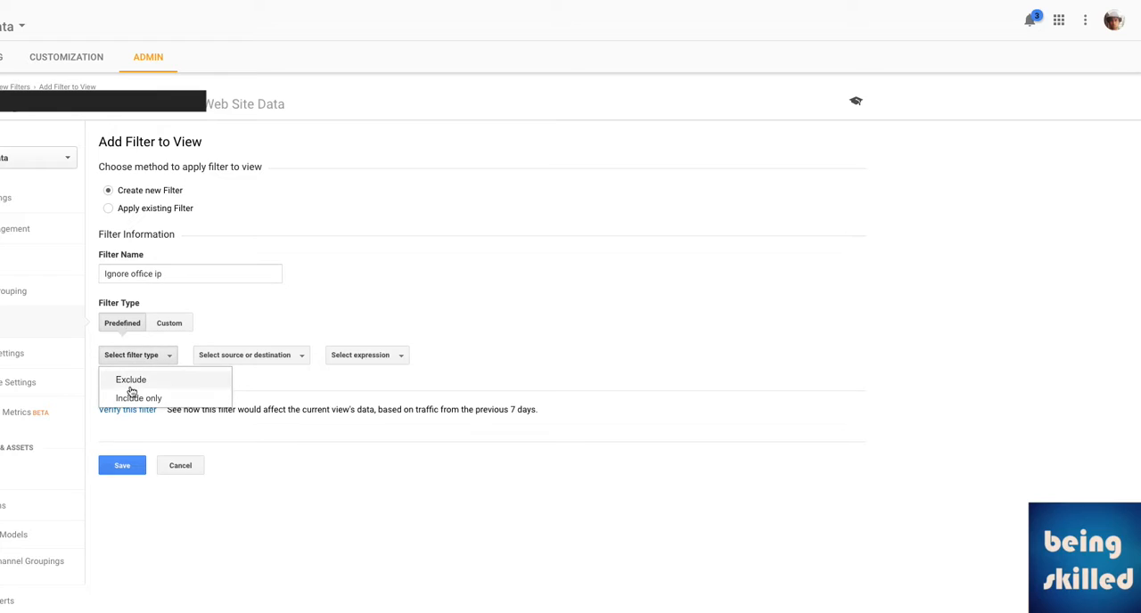
pyautogui.click(130, 379)
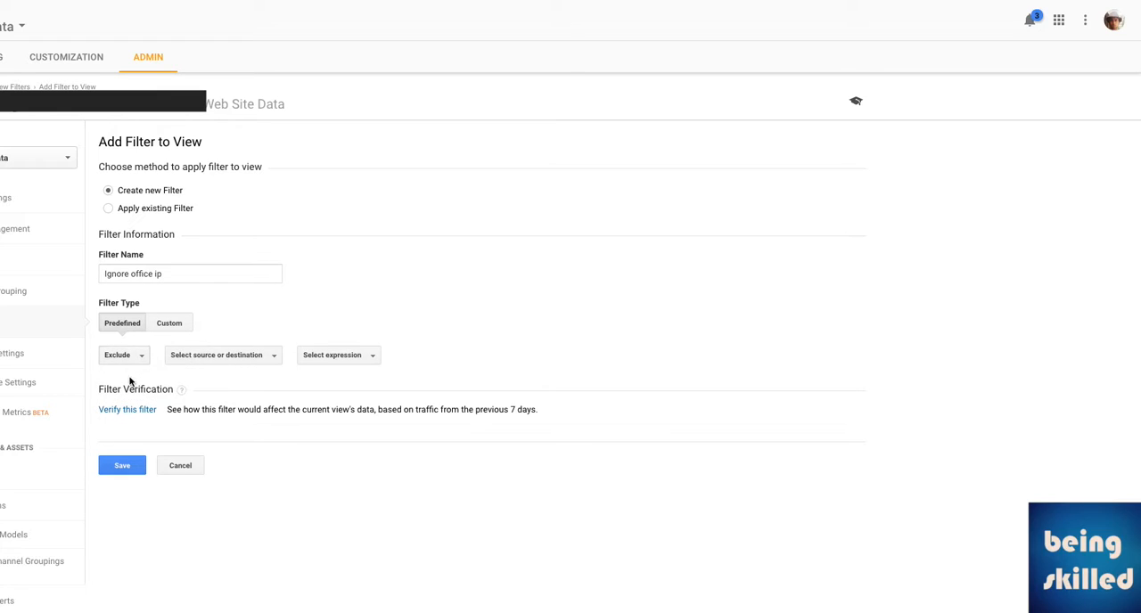
pyautogui.click(222, 359)
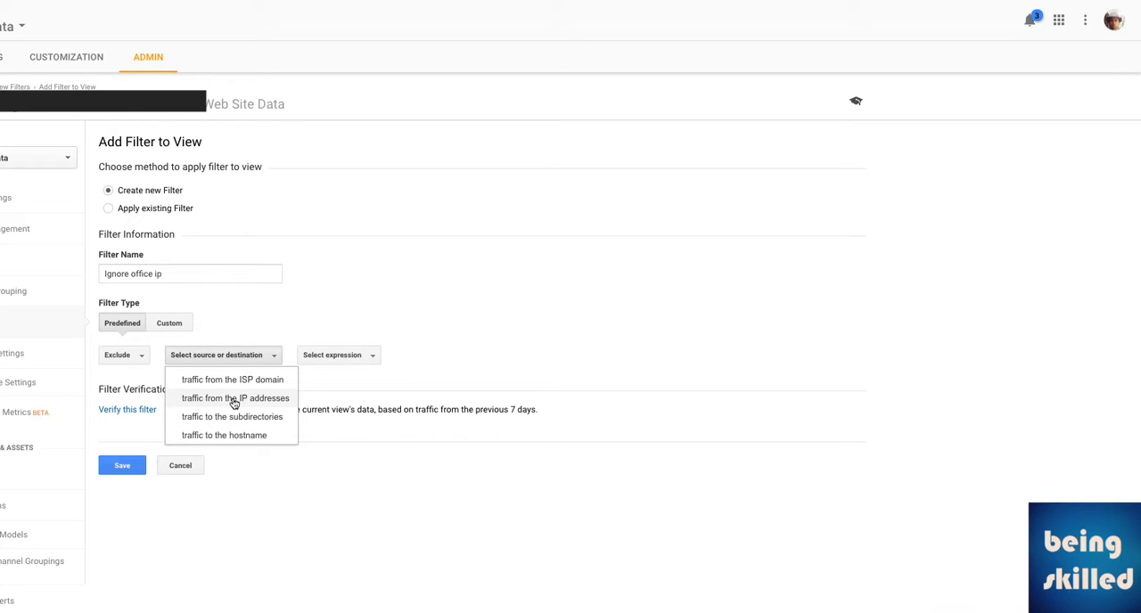
pyautogui.click(236, 402)
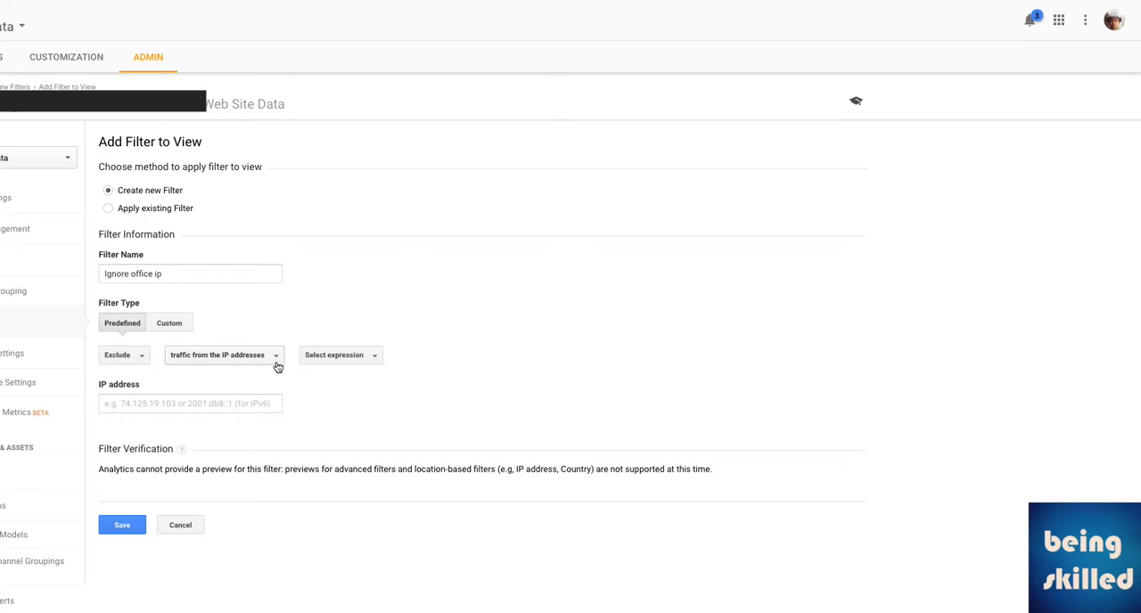
# Enter 112.112.112.51 as the filter's IP address and set the expression to "that are equal to".
pyautogui.click(332, 361)
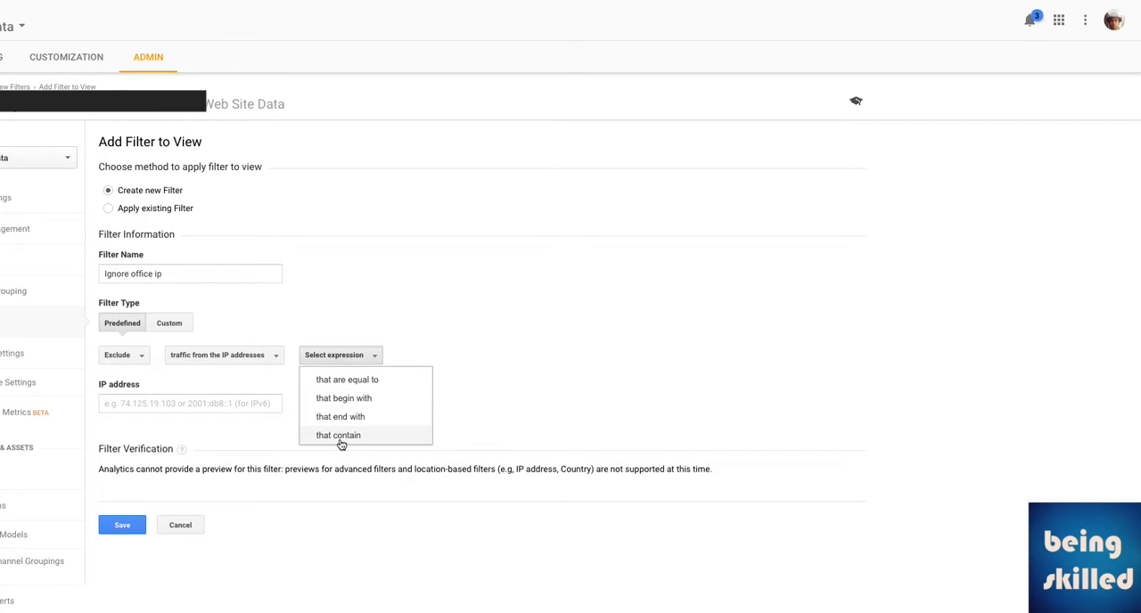
pyautogui.click(164, 408)
pyautogui.write('112.')
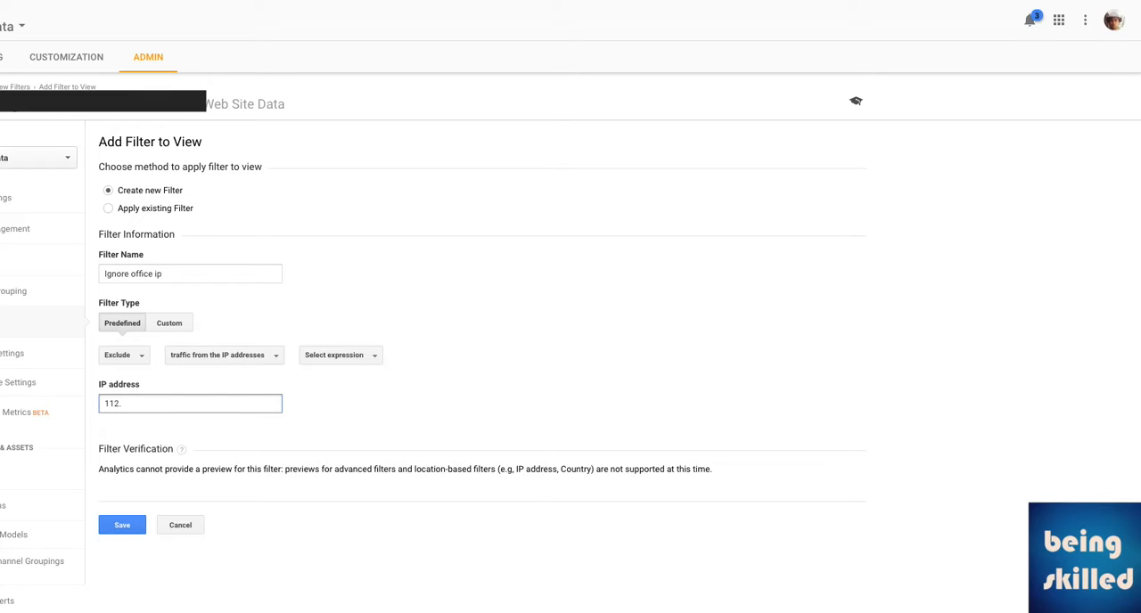
pyautogui.write('112.112.51')
pyautogui.hotkey('ctrl', 'a')
pyautogui.click(172, 402)
pyautogui.moveTo(181, 404); pyautogui.dragTo(93, 407)
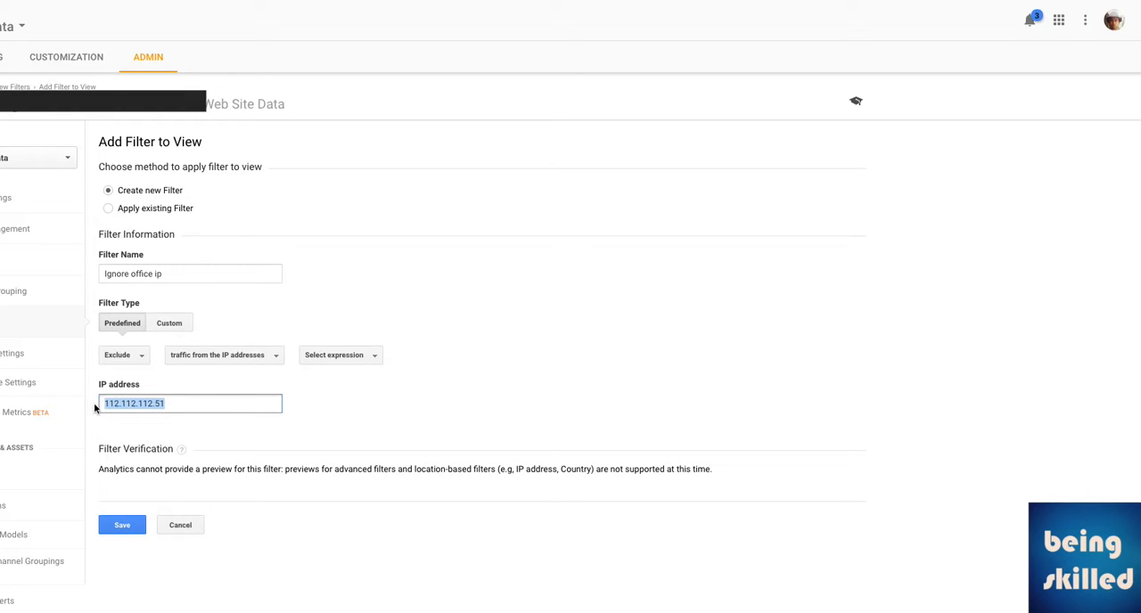
pyautogui.click(184, 404)
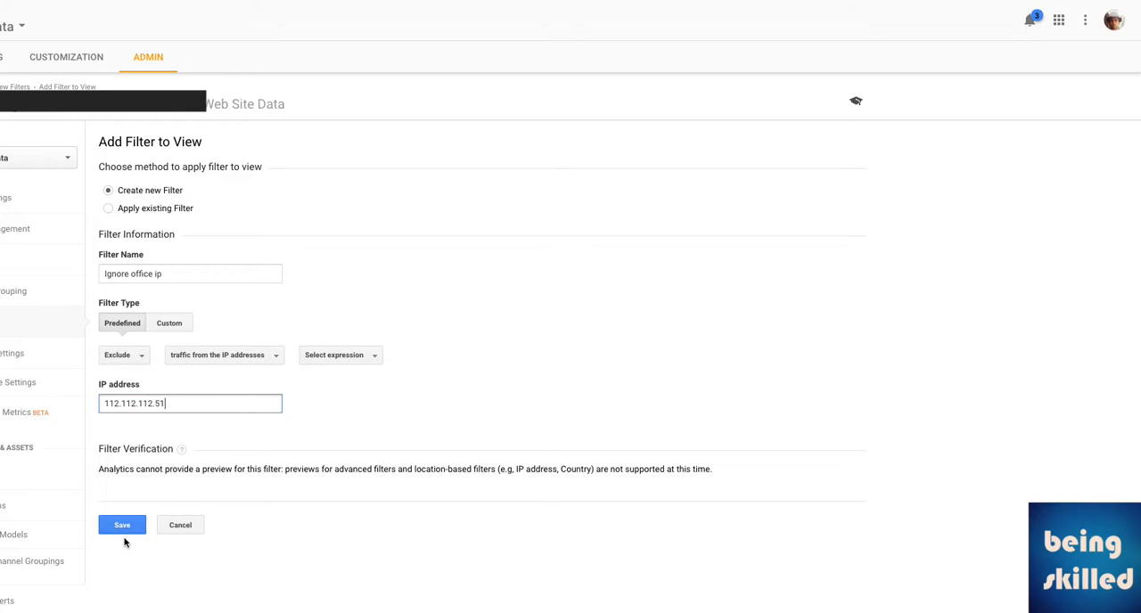
pyautogui.click(324, 358)
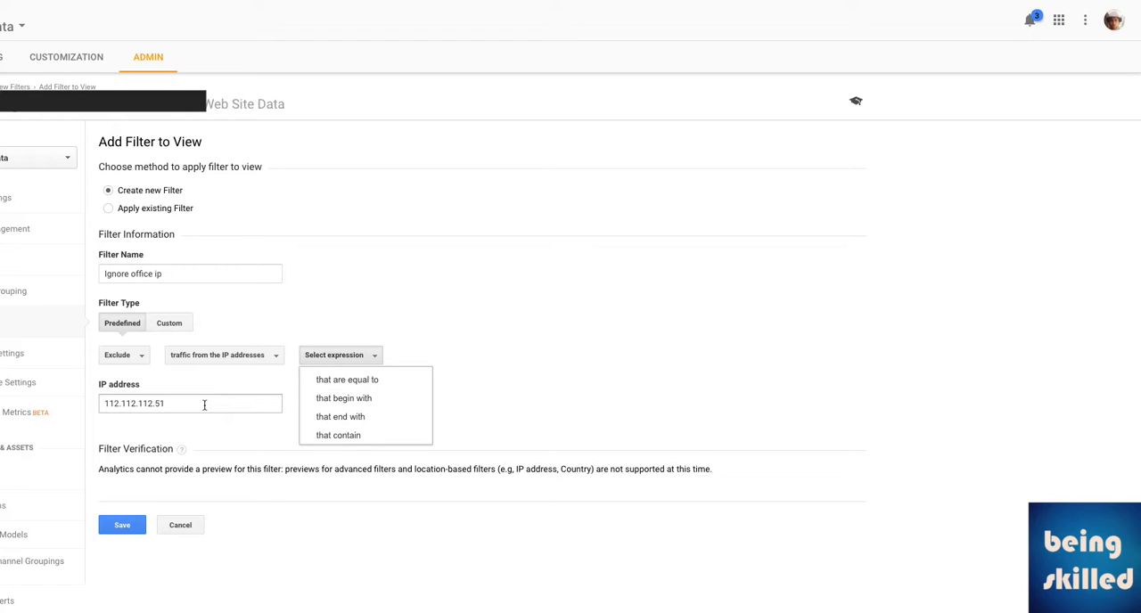
pyautogui.click(400, 386)
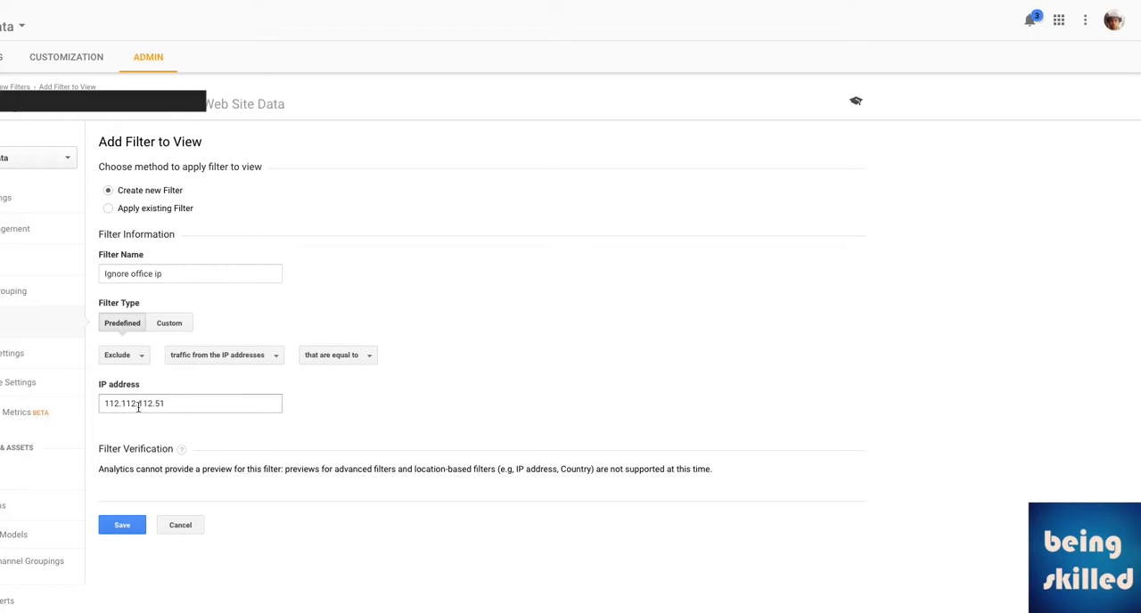
# Shorten the filter's IP address to 112.112 and open the expression choices.
pyautogui.moveTo(135, 404); pyautogui.dragTo(194, 410)
pyautogui.press('BackSpace')
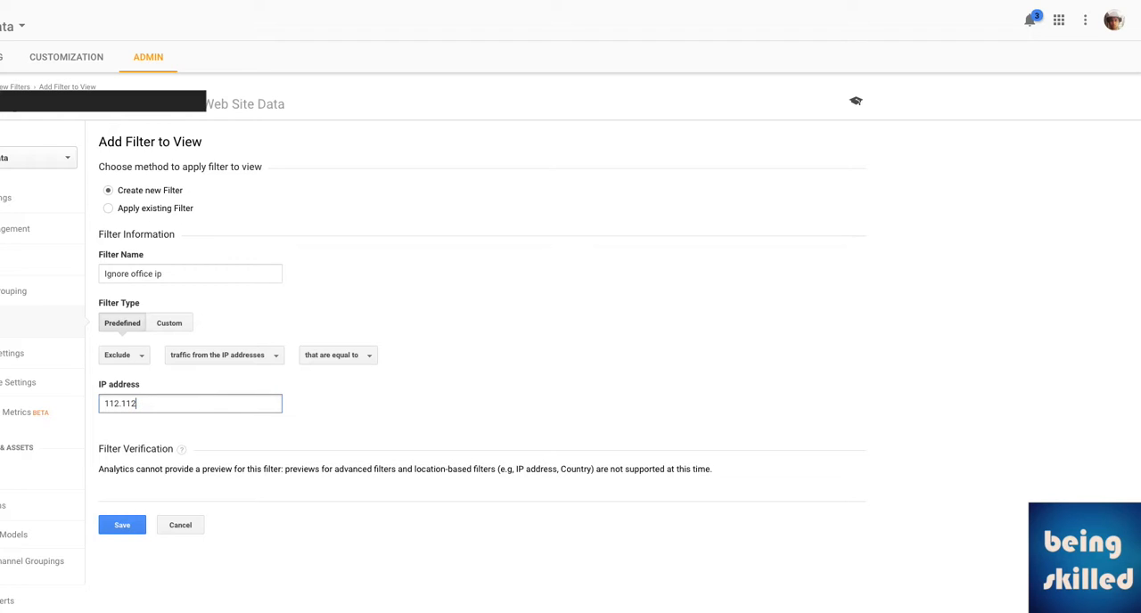
pyautogui.click(327, 360)
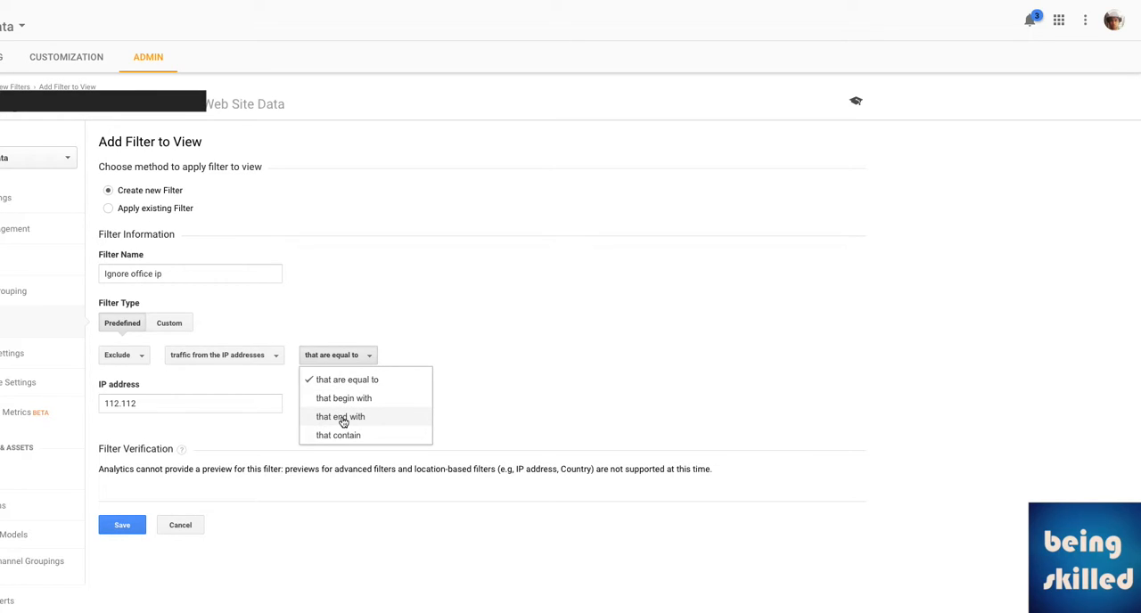
# Extend the IP address to the pattern xxx.xxx.112.112 and open the expression choices.
pyautogui.moveTo(172, 403); pyautogui.dragTo(91, 404)
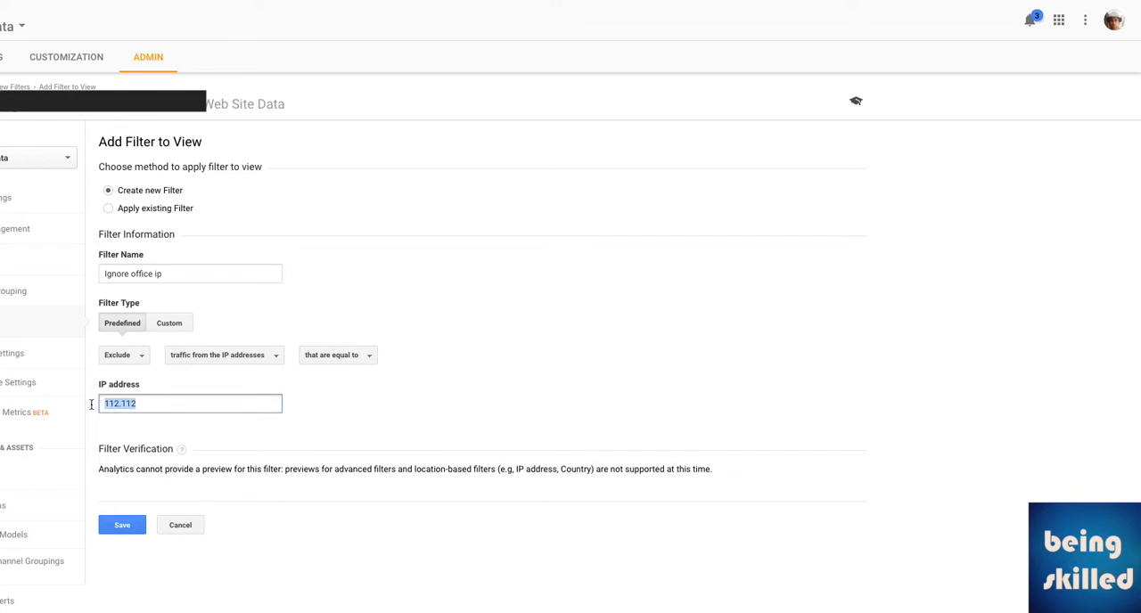
pyautogui.click(104, 403)
pyautogui.write('xxx.xxx.')
pyautogui.doubleClick(136, 403)
pyautogui.click(337, 358)
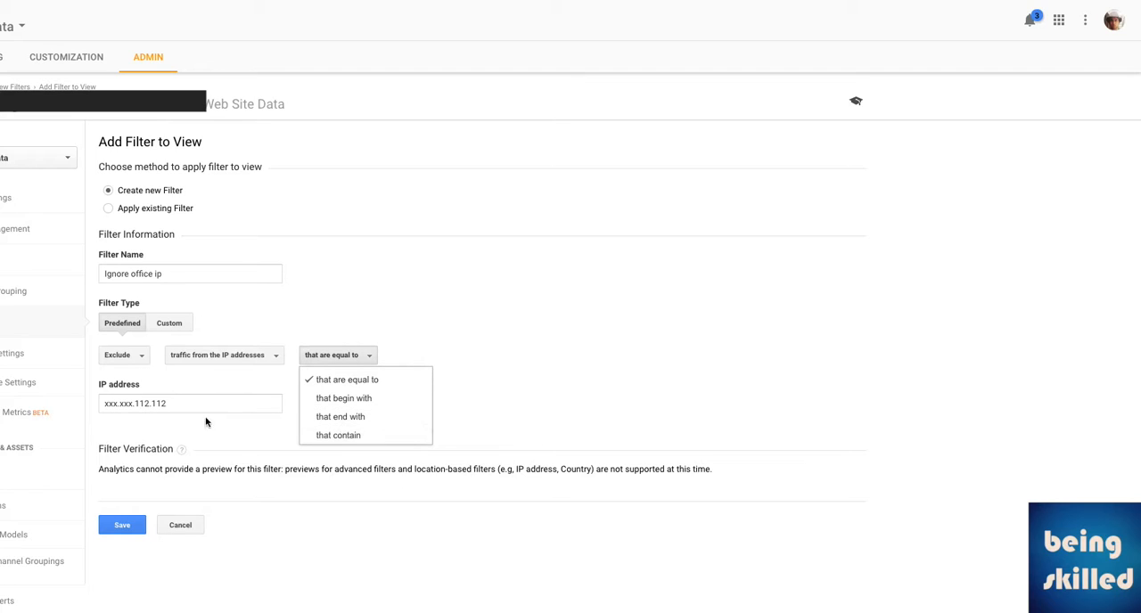
# Reduce the IP address to 112.112 and set the filter expression to "that contain".
pyautogui.click(174, 406)
pyautogui.moveTo(135, 404); pyautogui.dragTo(62, 406)
pyautogui.press('BackSpace')
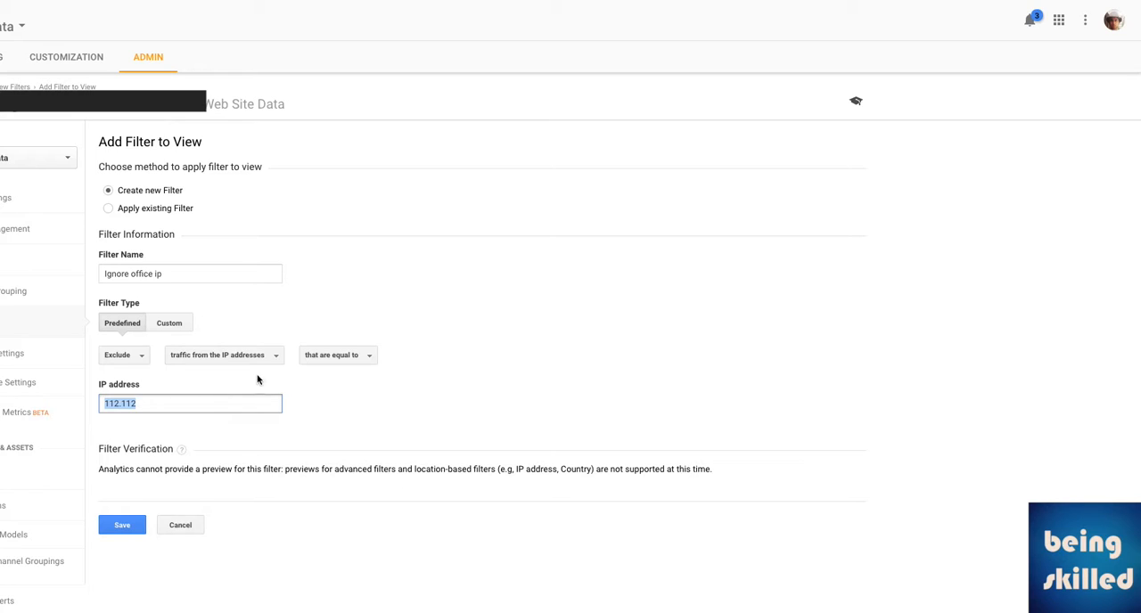
pyautogui.click(343, 361)
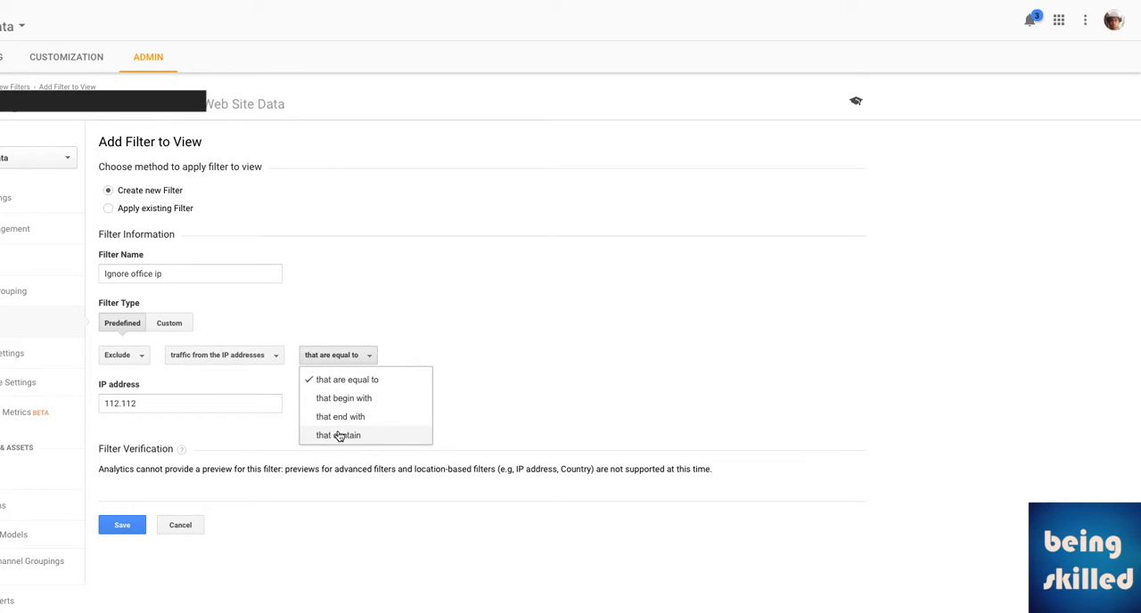
pyautogui.click(339, 435)
# Try the pattern xxx.112.112.xxx in the IP address, then clear the value.
pyautogui.click(103, 404)
pyautogui.write('xxx.')
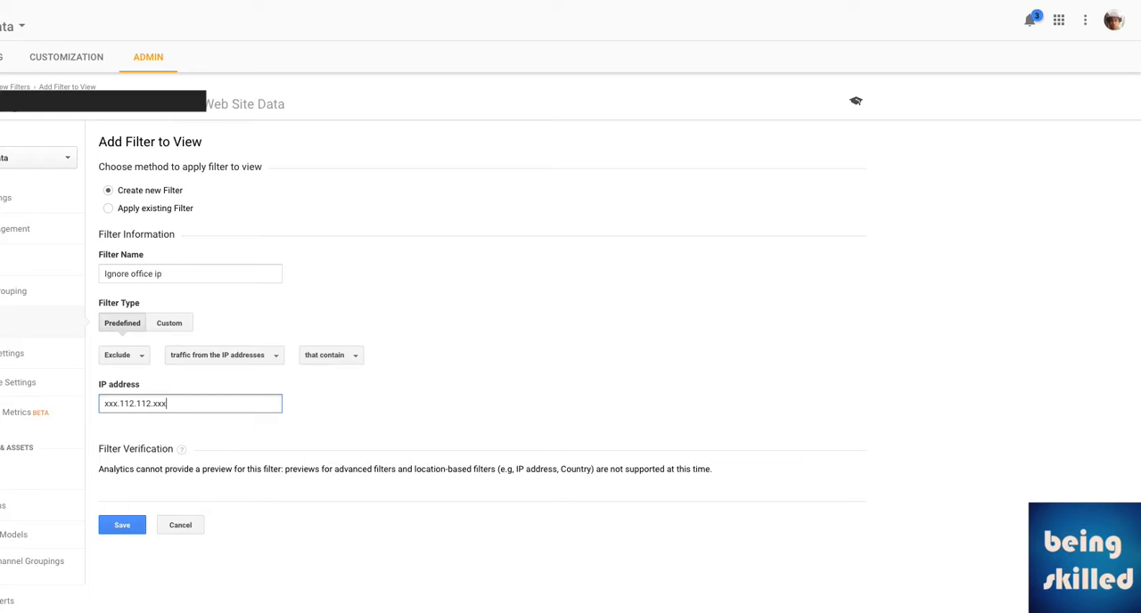
pyautogui.hotkey('shift', 'Left')
pyautogui.hotkey('shift', 'Left')
pyautogui.hotkey('shift', 'Left')
pyautogui.press('super+Left')
pyautogui.hotkey('shift', 'Right')
pyautogui.hotkey('shift', 'Right')
pyautogui.hotkey('shift', 'Right')
pyautogui.hotkey('shift', 'Right')
pyautogui.press('BackSpace')
pyautogui.write('.xxx')
pyautogui.moveTo(135, 405); pyautogui.dragTo(89, 407)
pyautogui.hotkey('ctrl', 'a')
pyautogui.press('BackSpace')
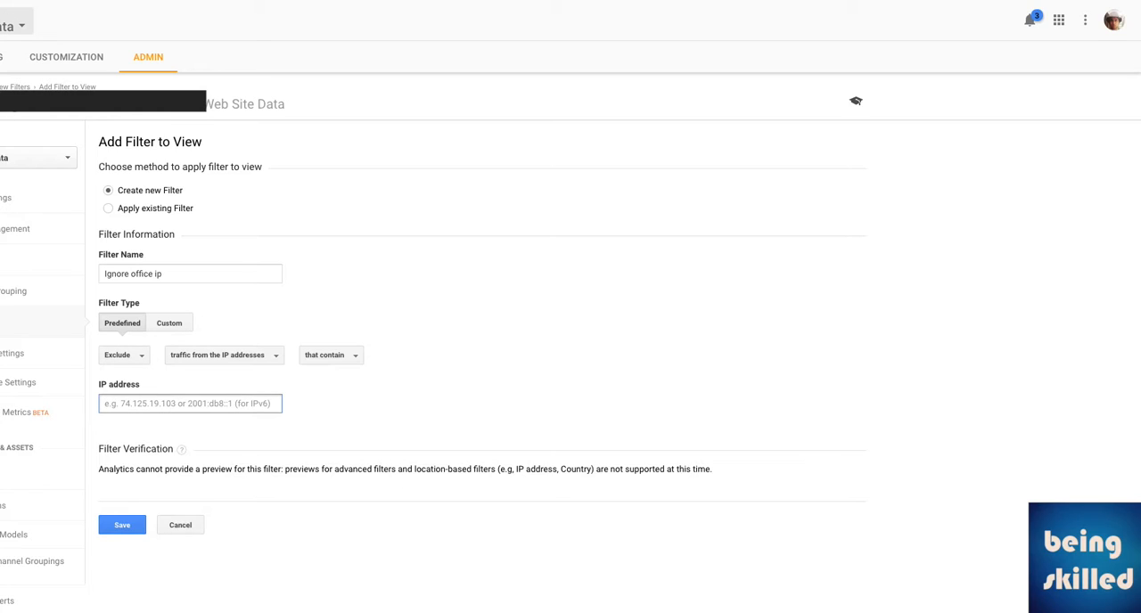
# Restore the cleared IP address and rework it into xxx.xxxx112.112.
pyautogui.hotkey('ctrl', 'z')
pyautogui.press('End')
pyautogui.press('BackSpace')
pyautogui.press('BackSpace')
pyautogui.press('BackSpace')
pyautogui.press('BackSpace')
pyautogui.press('BackSpace')
pyautogui.press('BackSpace')
pyautogui.press('BackSpace')
pyautogui.press('BackSpace')
pyautogui.press('Home')
pyautogui.write('xxx.xxxx')
# Replace the filter's IP address with 112.211.212.122.
pyautogui.hotkey('ctrl', 'a')
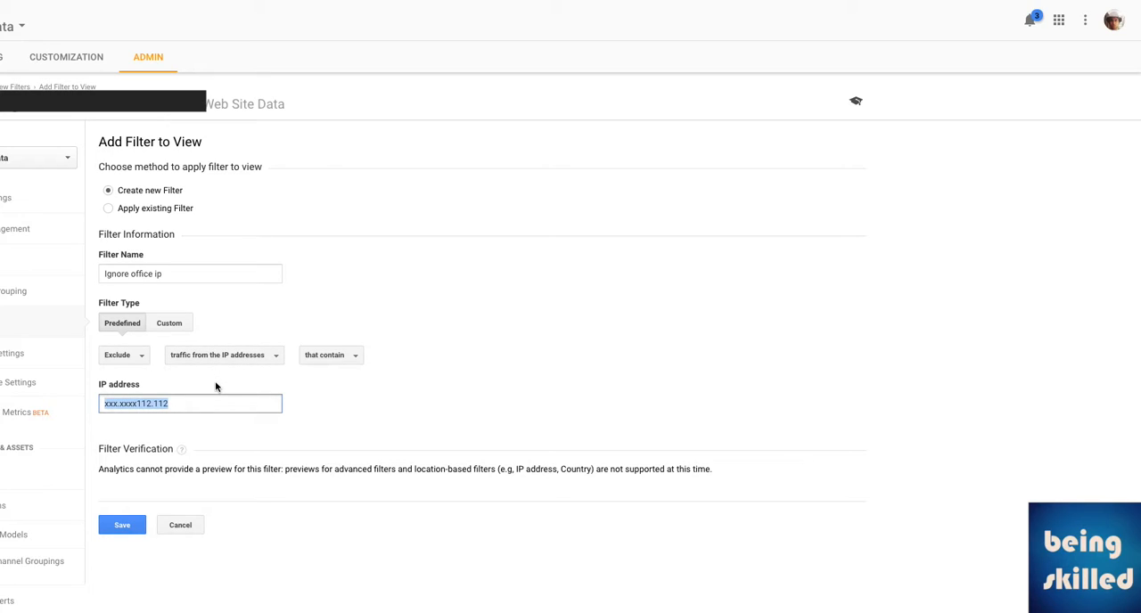
pyautogui.write('112.211.212.122')
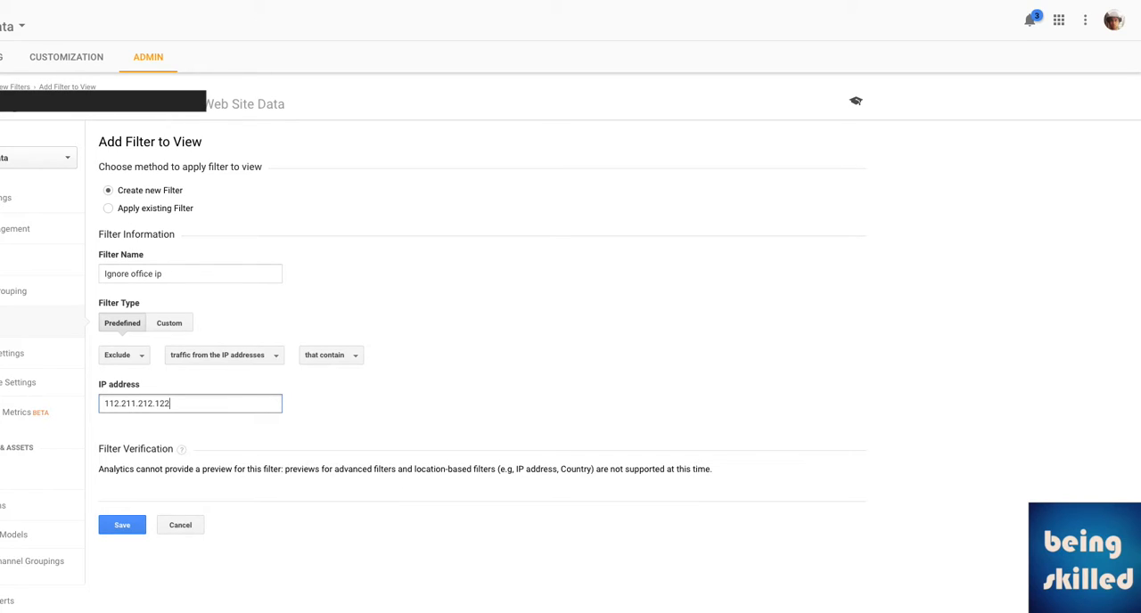
pyautogui.hotkey('ctrl', 'a')
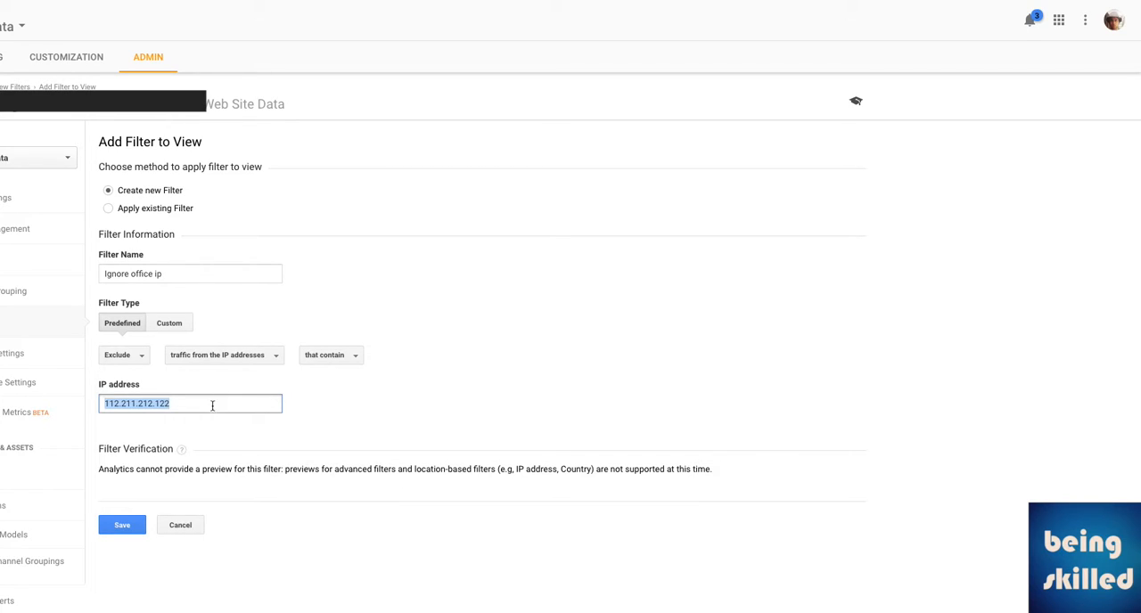
# Set the filter expression to "that are equal to" and save the filter.
pyautogui.click(318, 360)
pyautogui.click(328, 387)
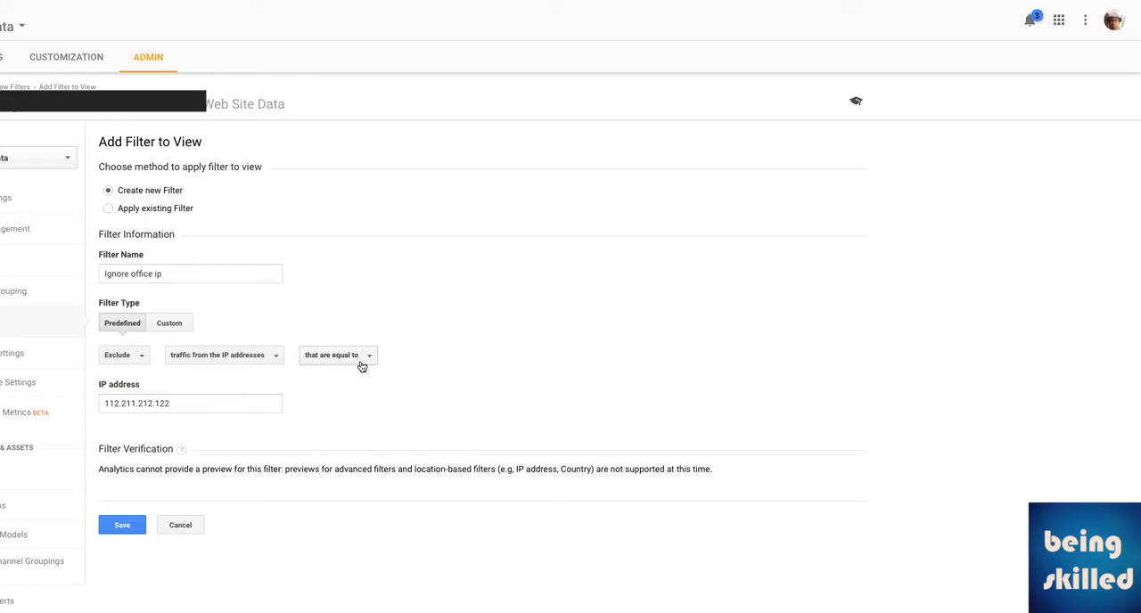
pyautogui.doubleClick(189, 406)
pyautogui.click(111, 406)
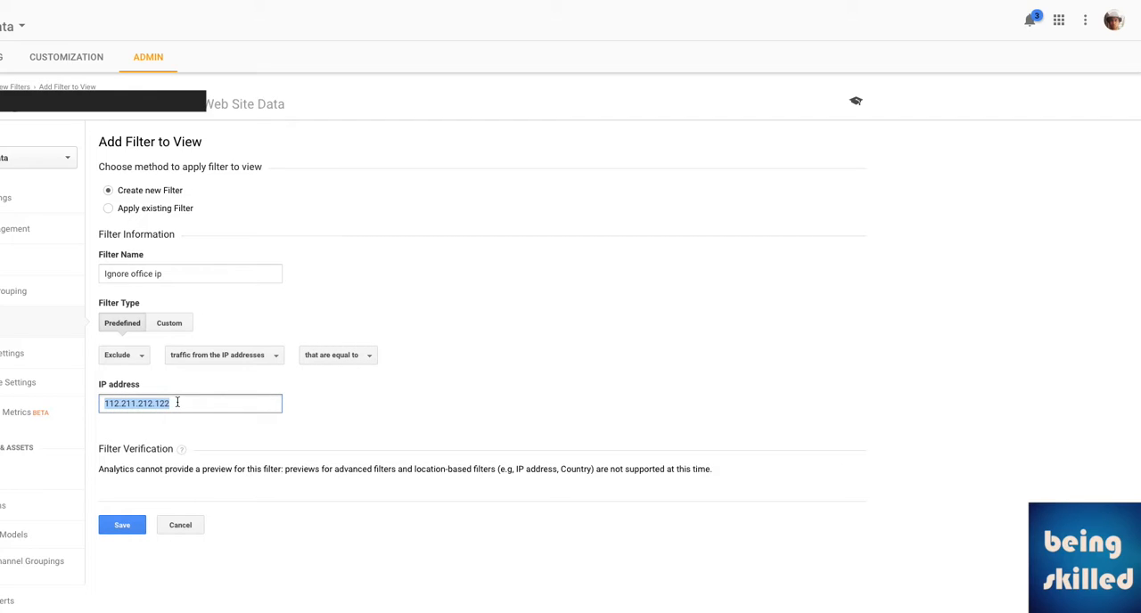
pyautogui.click(132, 525)
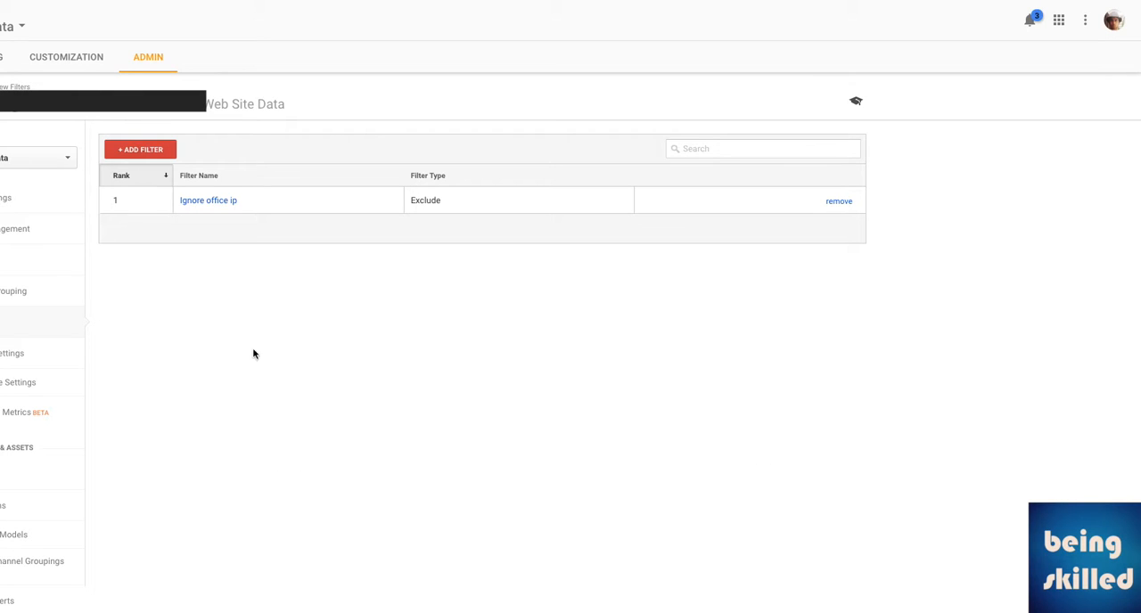
# Open the saved "Ignore office ip" filter to review its settings, then leave it without saving.
pyautogui.click(229, 205)
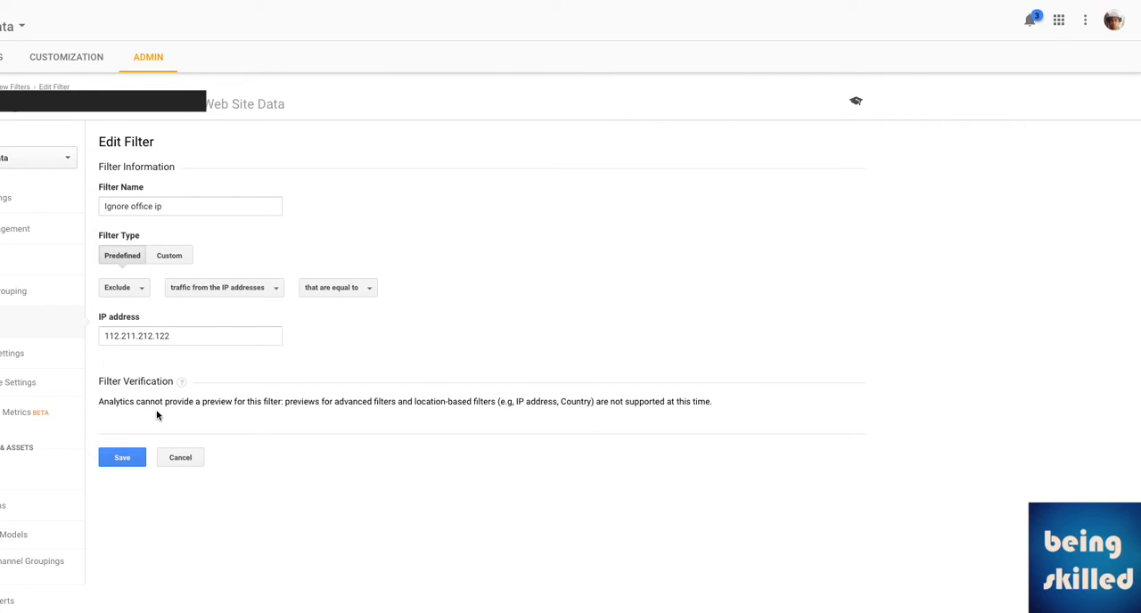
pyautogui.click(175, 467)
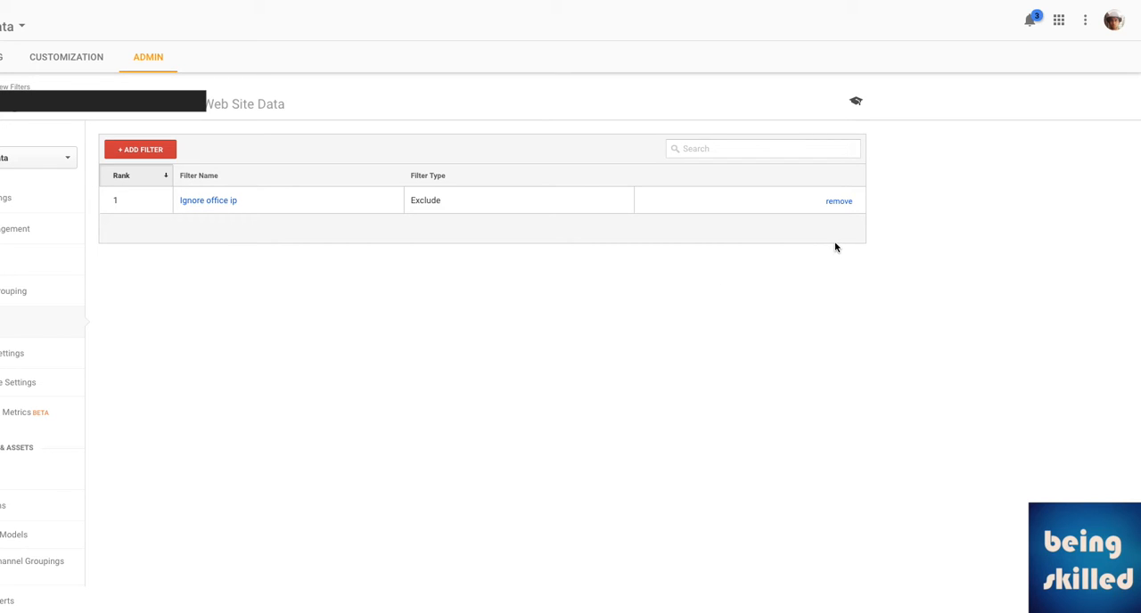
# Remove the "Ignore office ip" filter from the view.
pyautogui.click(838, 202)
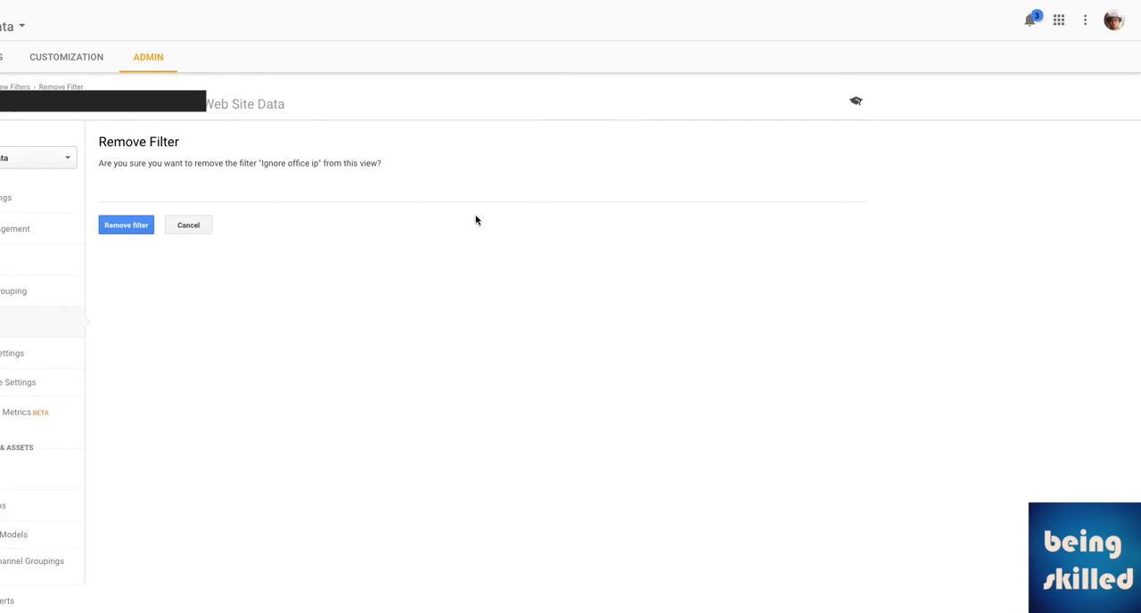
pyautogui.click(183, 229)
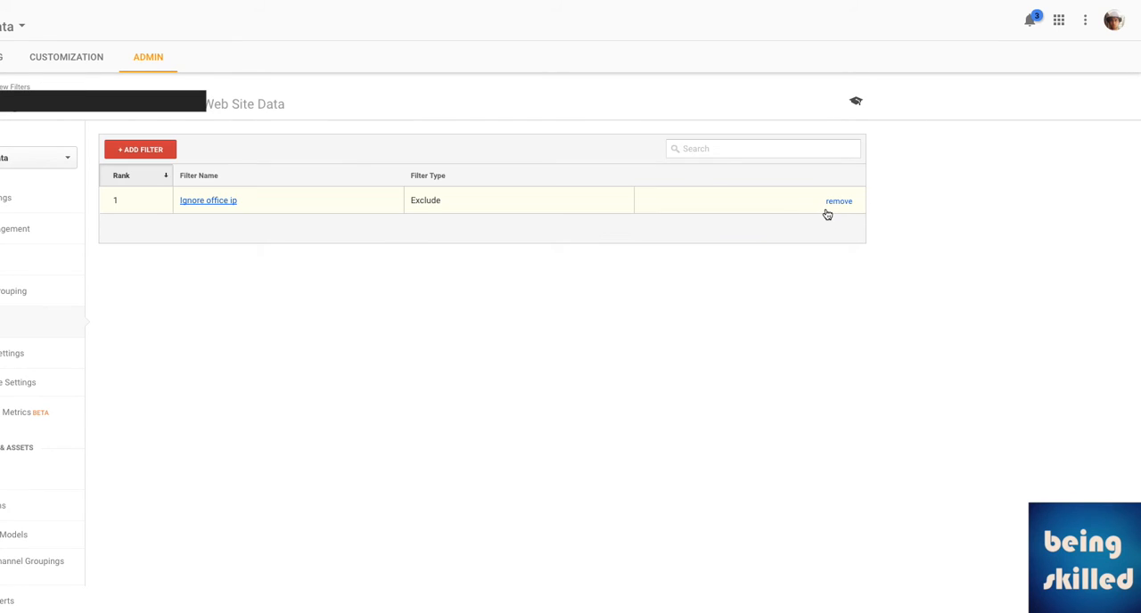
pyautogui.click(837, 203)
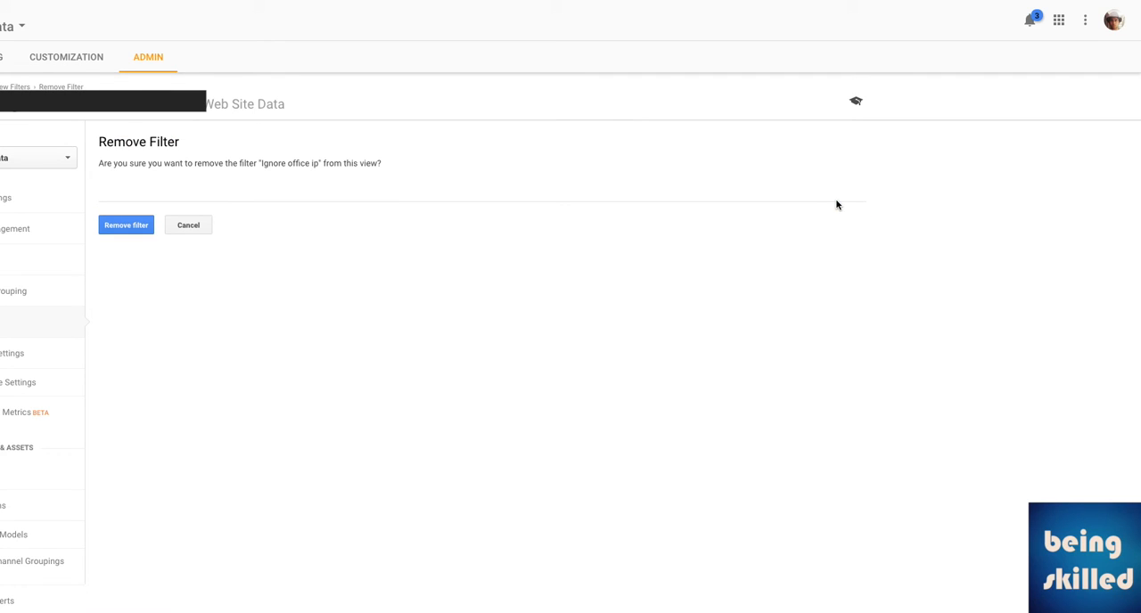
pyautogui.click(132, 225)
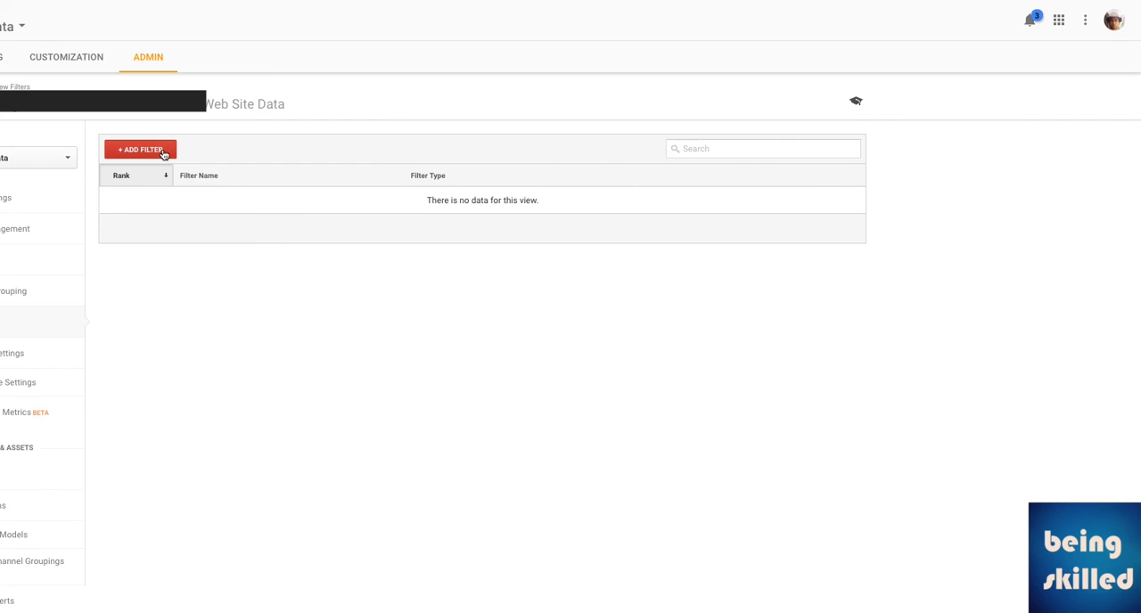